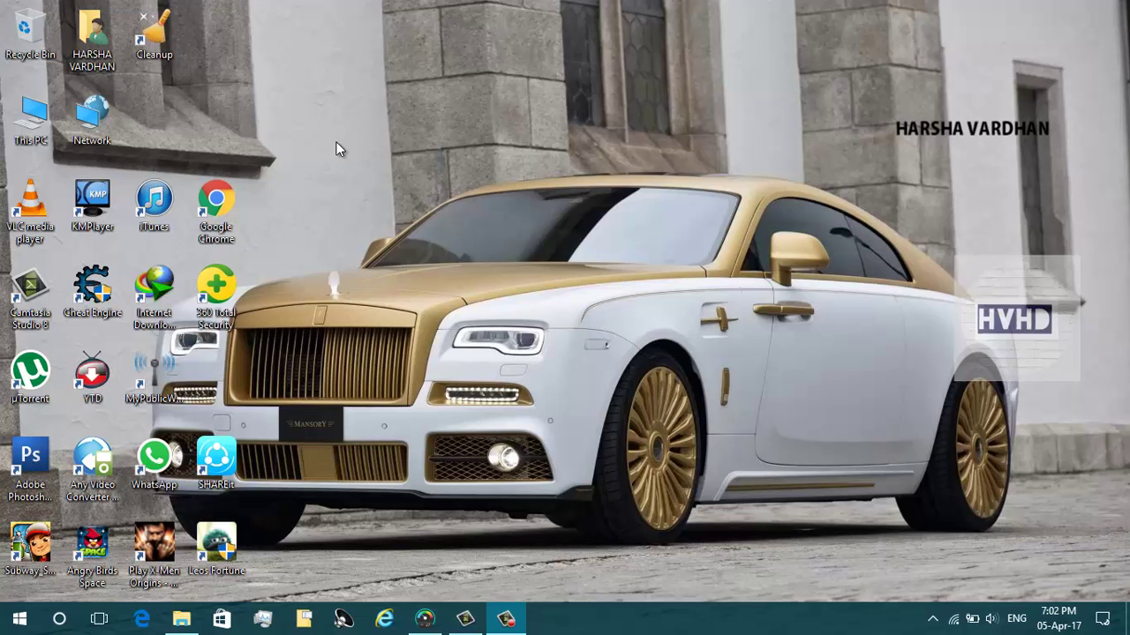
Step: Mute the system sound and open XXXENG2017HCRIPM9.avi from the Video folder in VLC media player
left_click(187, 620)
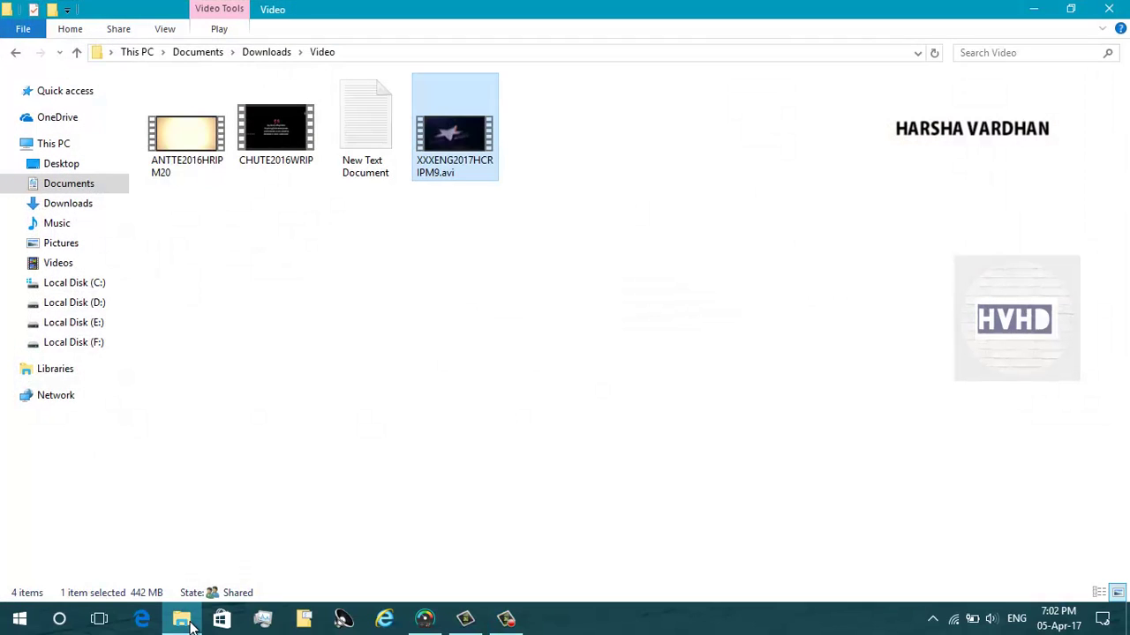
key("XF86AudioRaiseVolume")
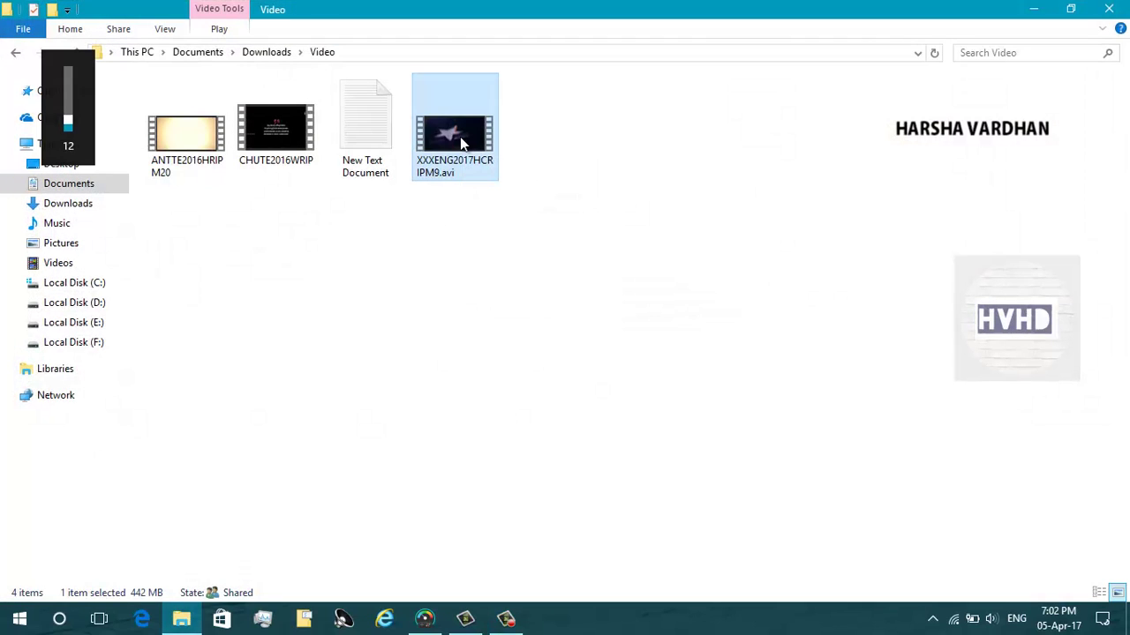
key("XF86AudioMute")
right_click(461, 141)
mouse_move(618, 185)
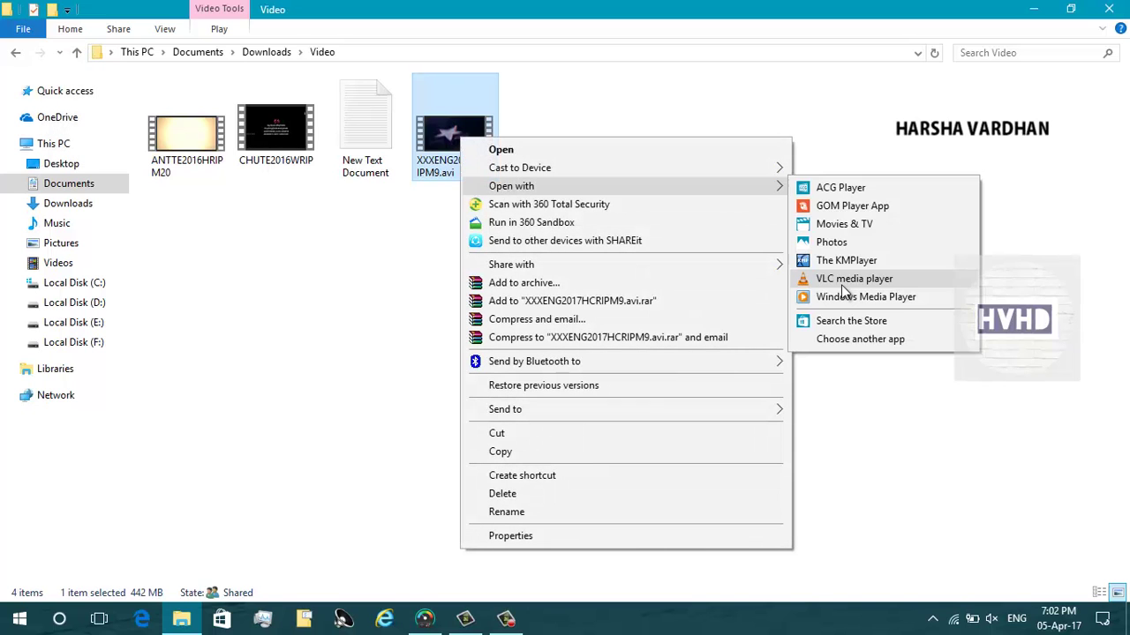
left_click(843, 279)
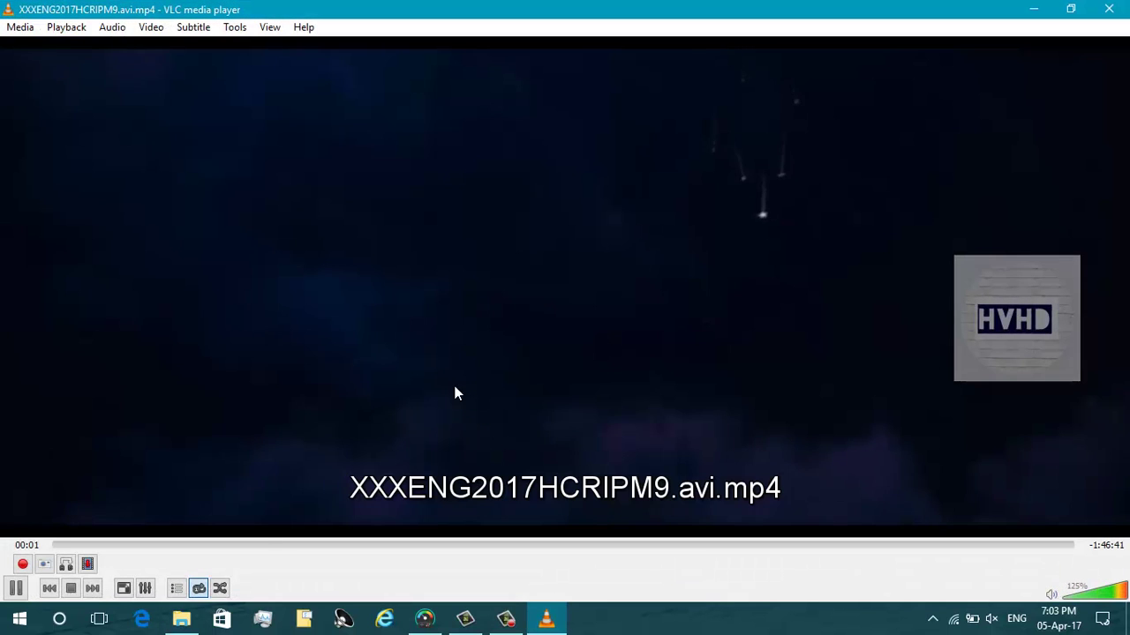
Step: Skip the movie to about 22:25 and look at the player's subtitle options
left_click(265, 544)
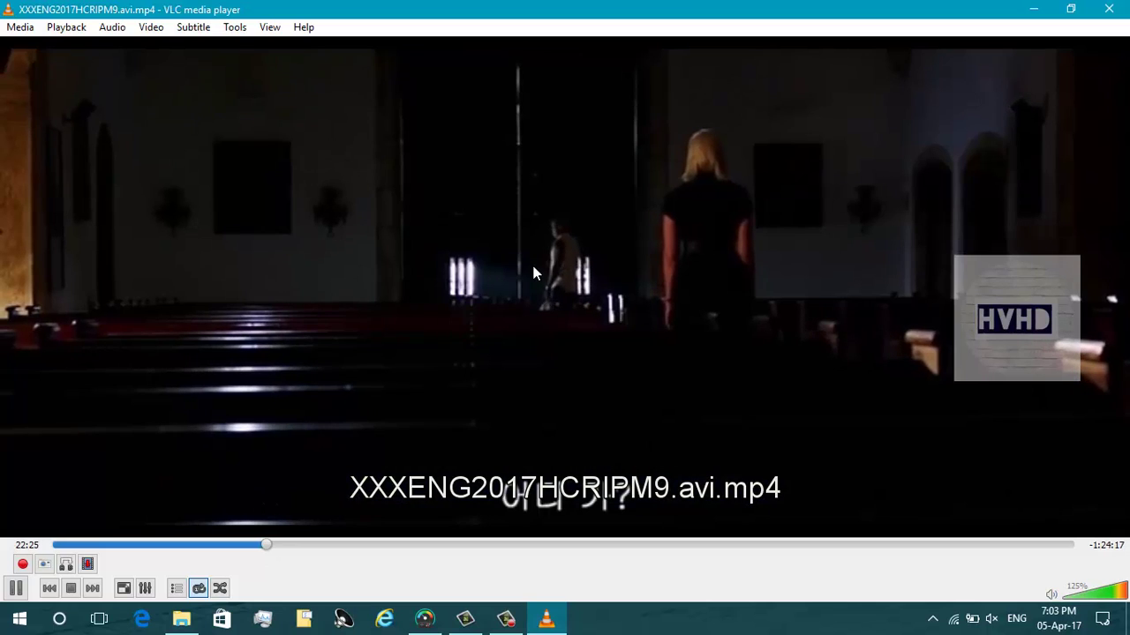
right_click(533, 267)
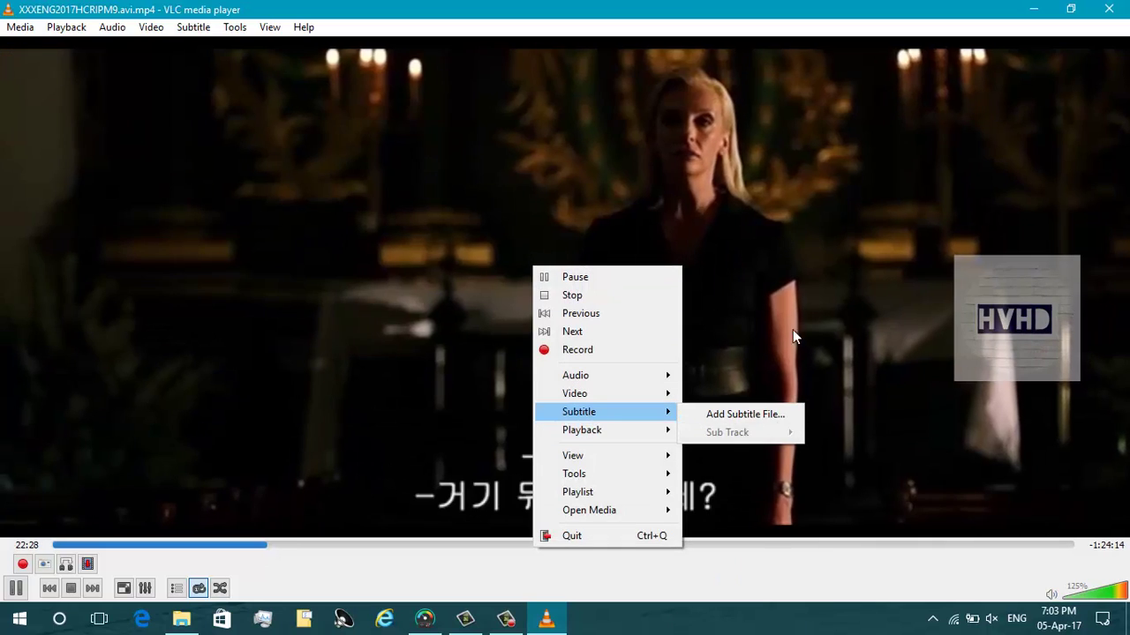
left_click(793, 306)
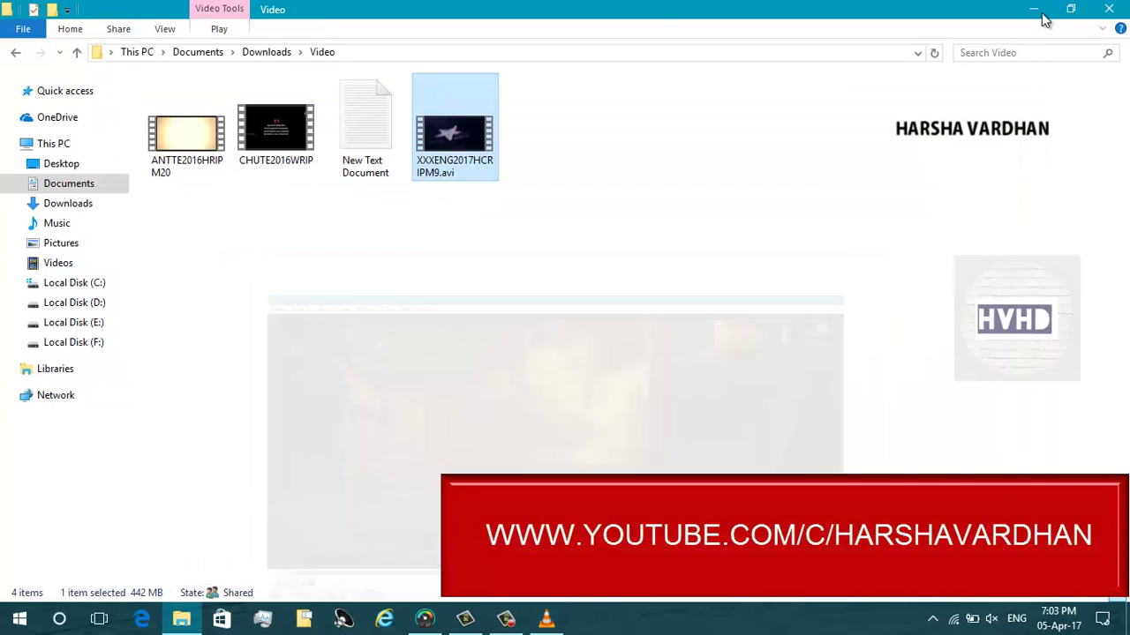
Step: Switch to Google Chrome and search Google for "xxx return of the xander cage subtilte english subscnes"
left_click(1042, 12)
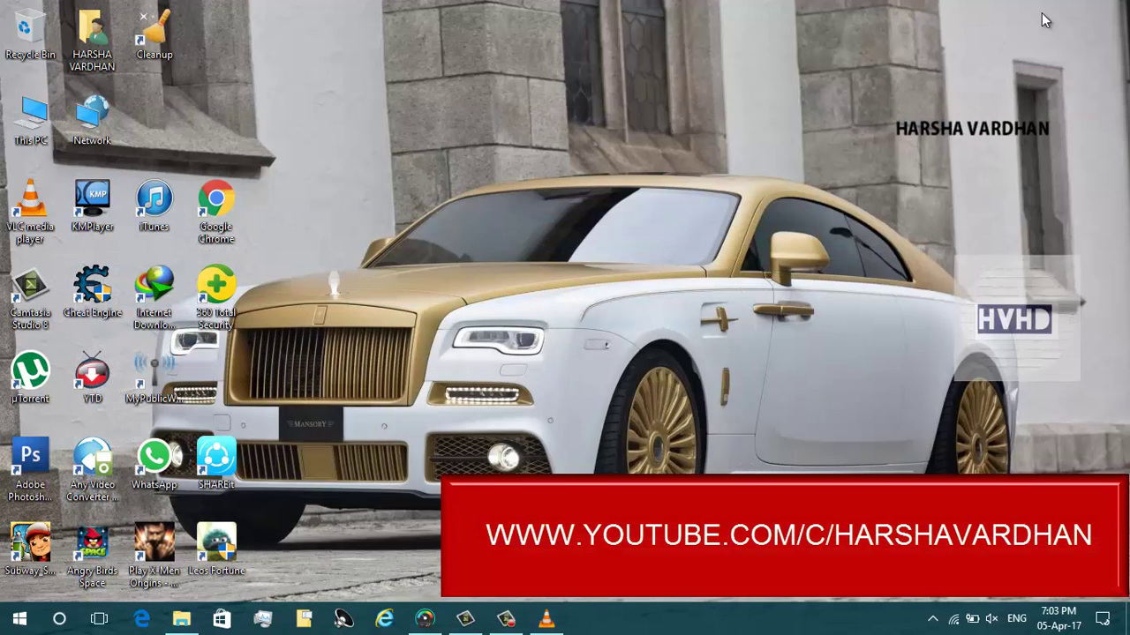
double_click(230, 217)
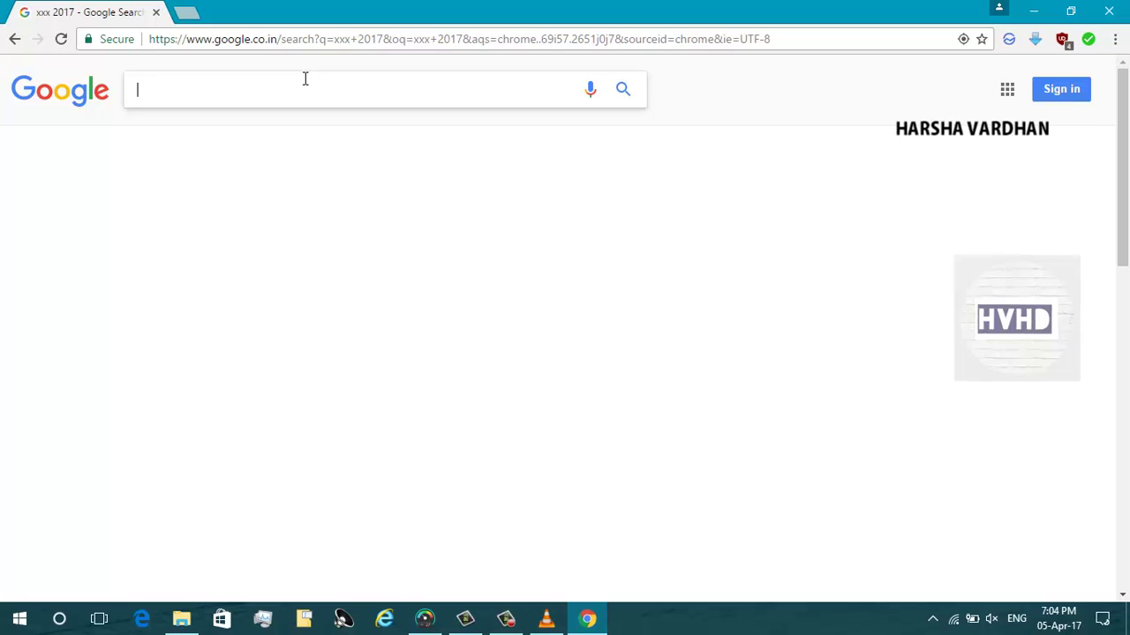
type("xxx return of the xander cage ")
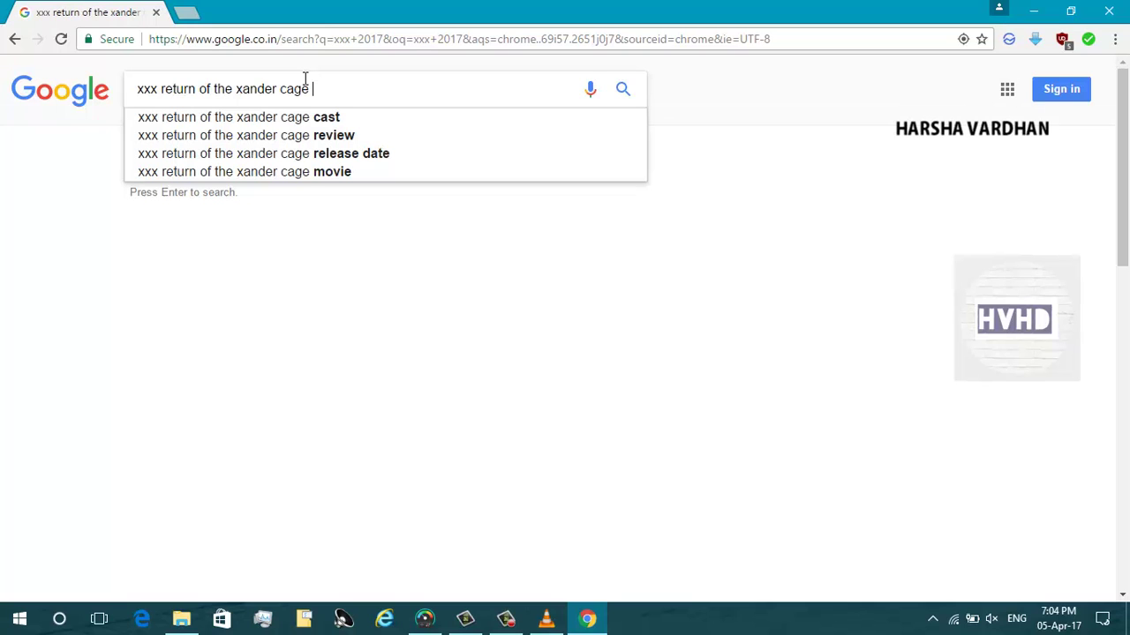
type("subtil")
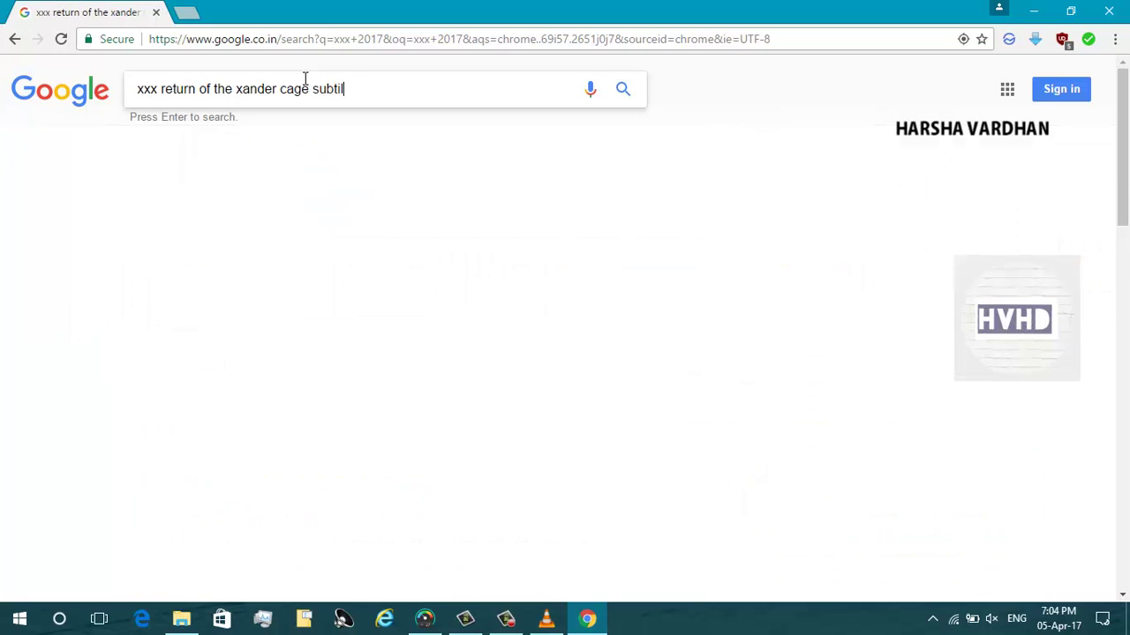
type("te ")
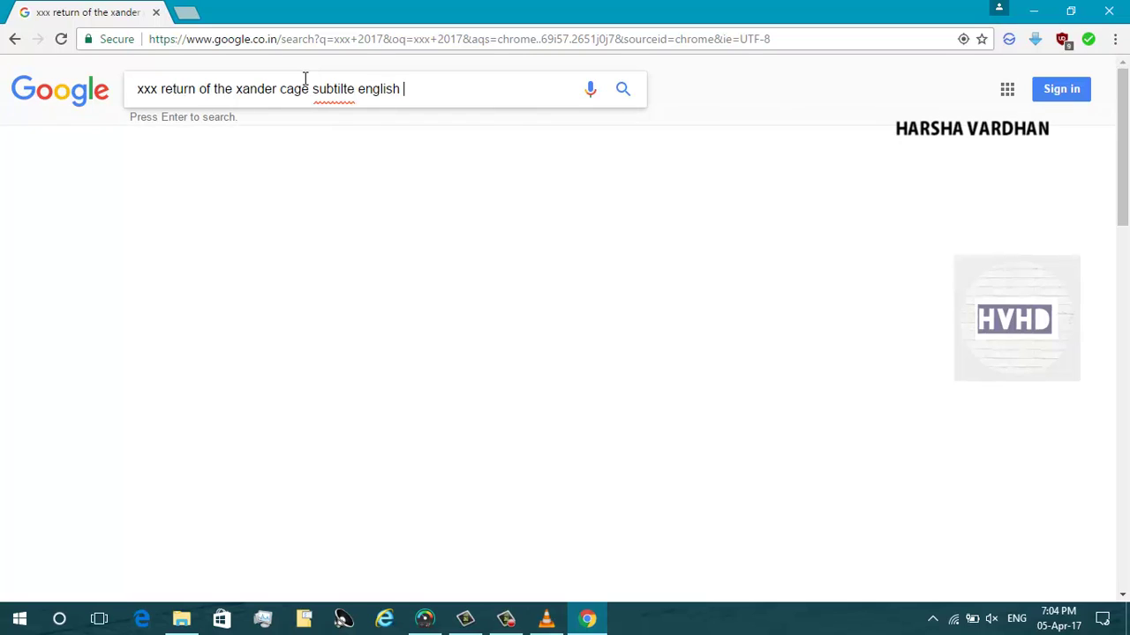
type("english subscnes")
key("Return")
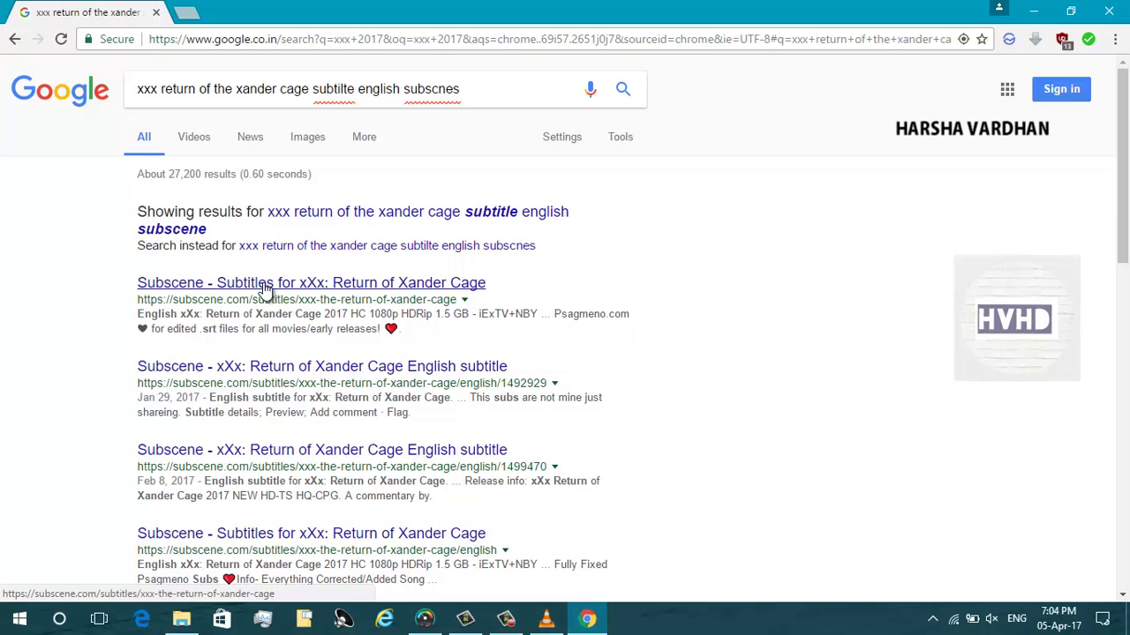
Step: Open Subscene's list for xXx: Return of Xander Cage and download the English subtitle for the (2017) 720p MKVcage-HC/HD release
left_click(265, 289)
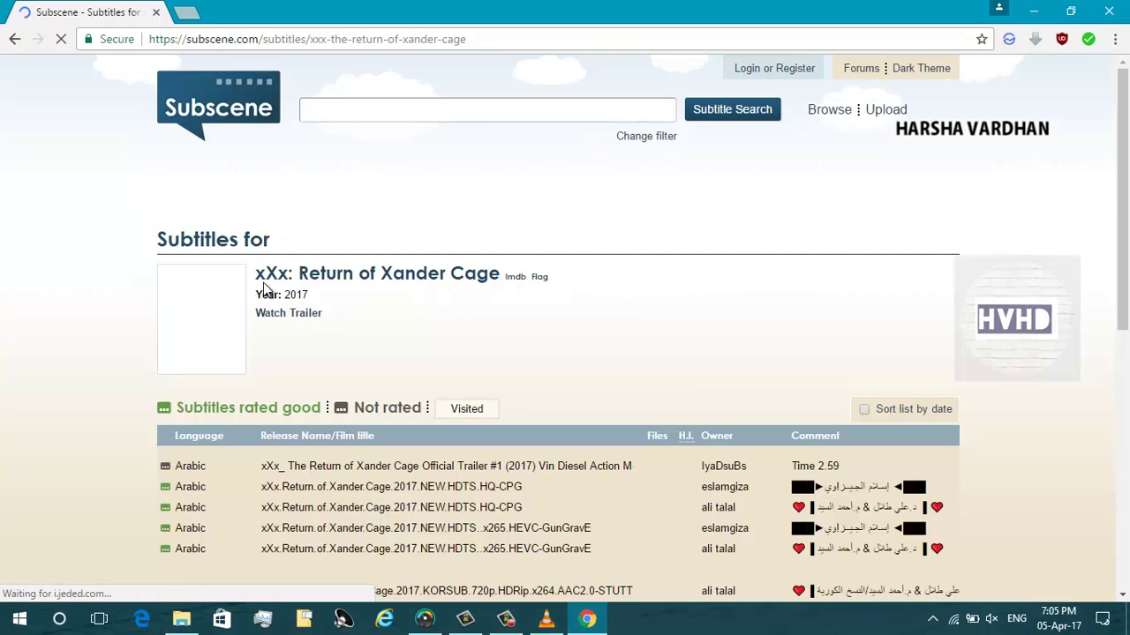
scroll(912, 476, "down", 8)
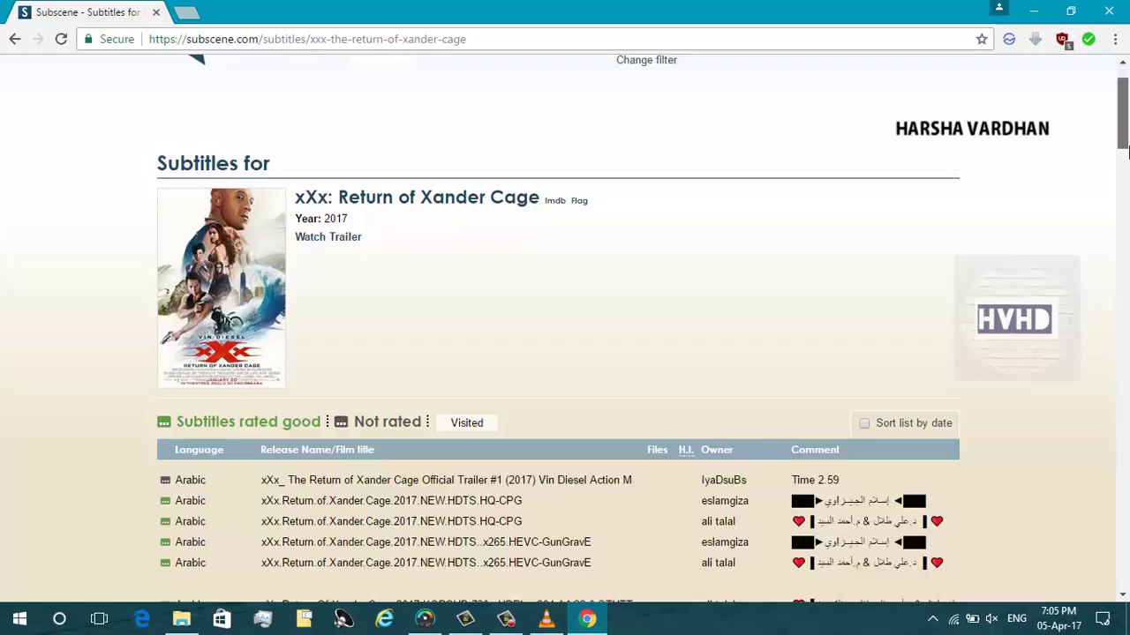
left_click(1127, 231)
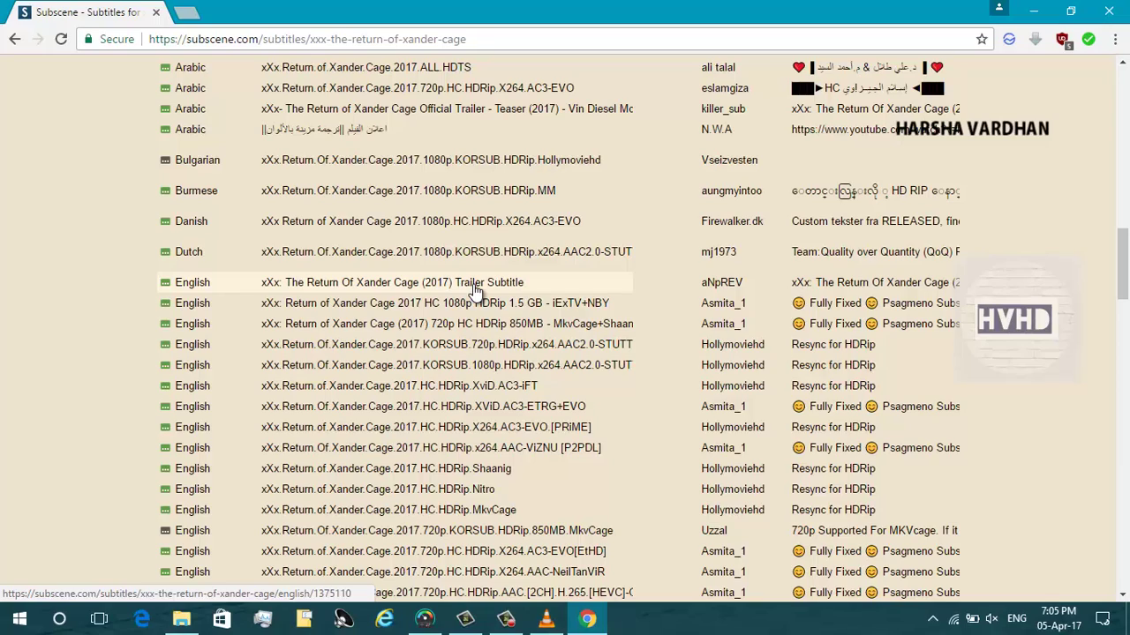
left_click_drag(1123, 263, 1126, 309)
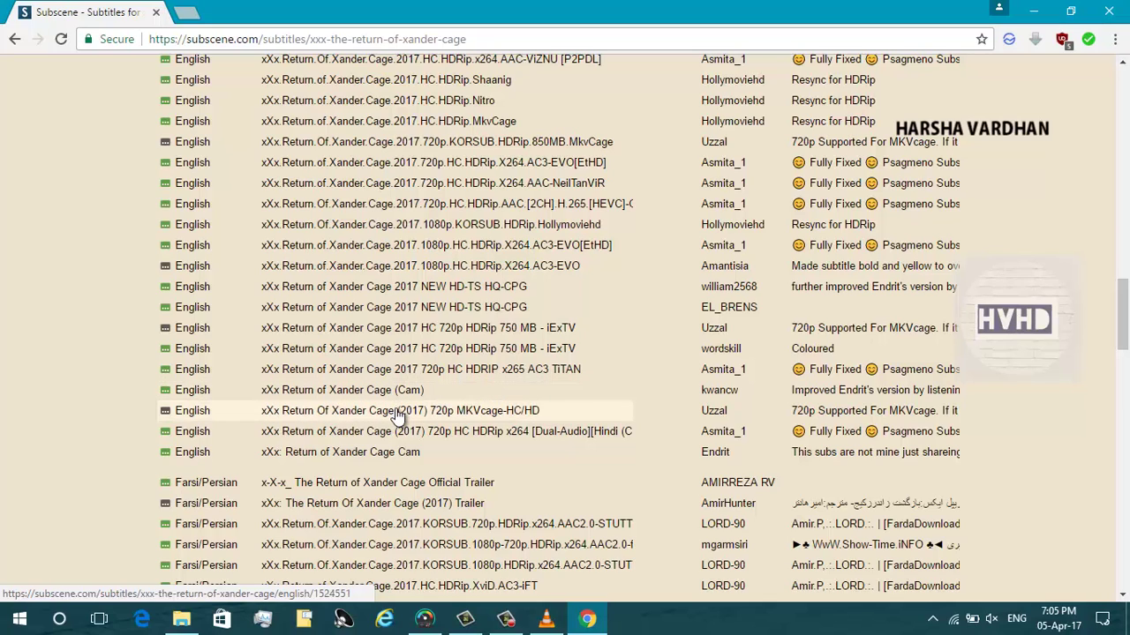
left_click(397, 413)
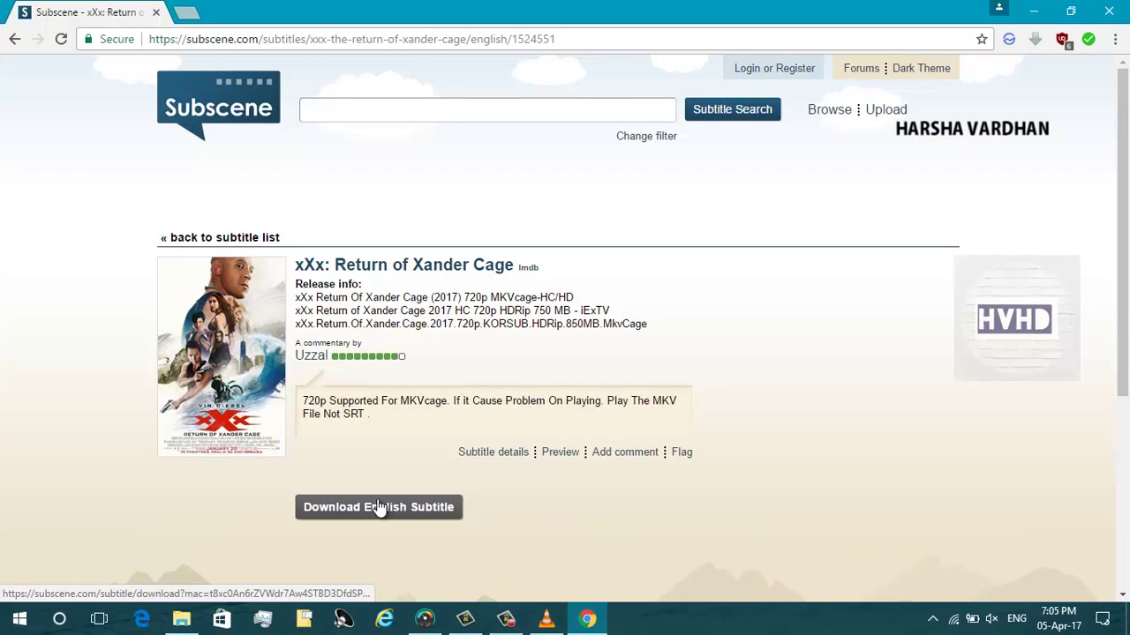
left_click(378, 507)
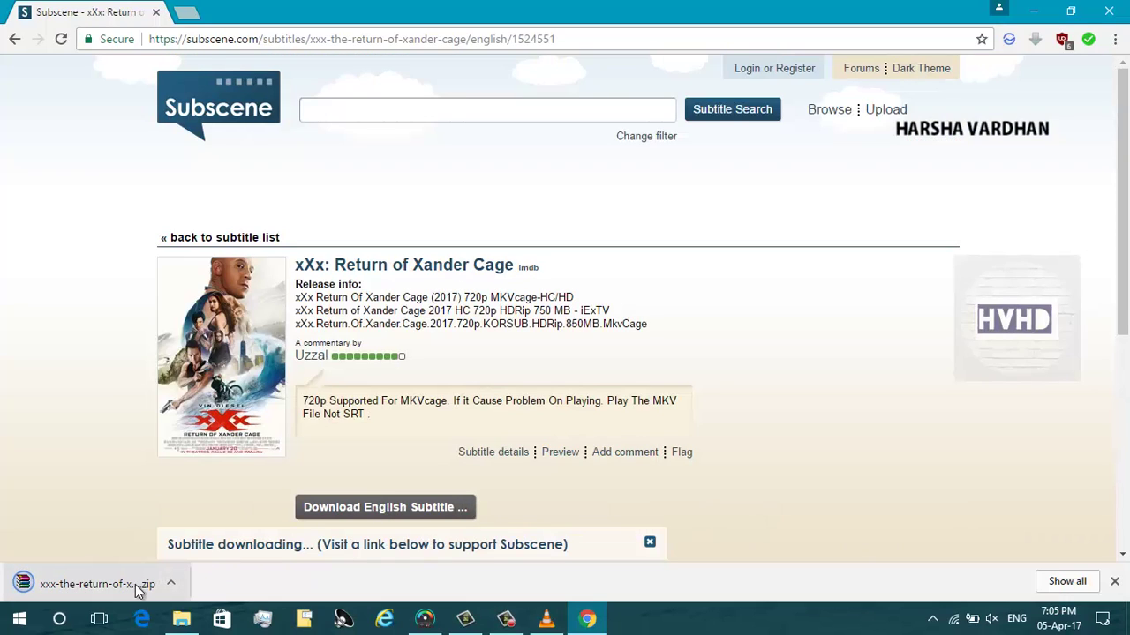
Step: Show the downloaded subtitle zip in its folder, extract it to the default destination path, and select the extracted folder
left_click(1080, 582)
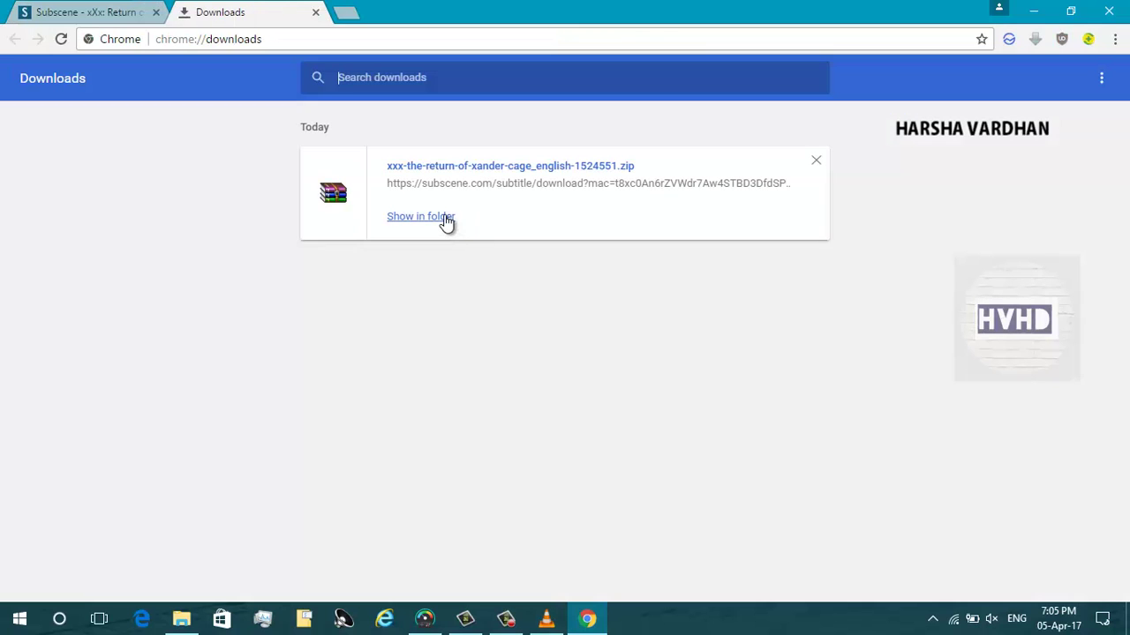
left_click(445, 217)
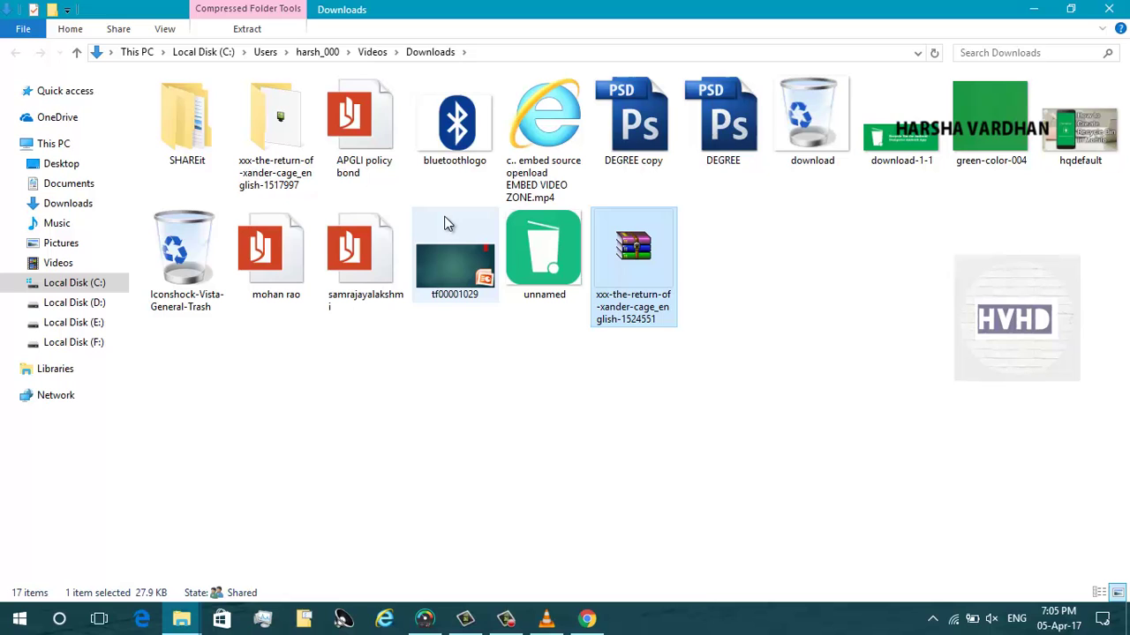
right_click(636, 238)
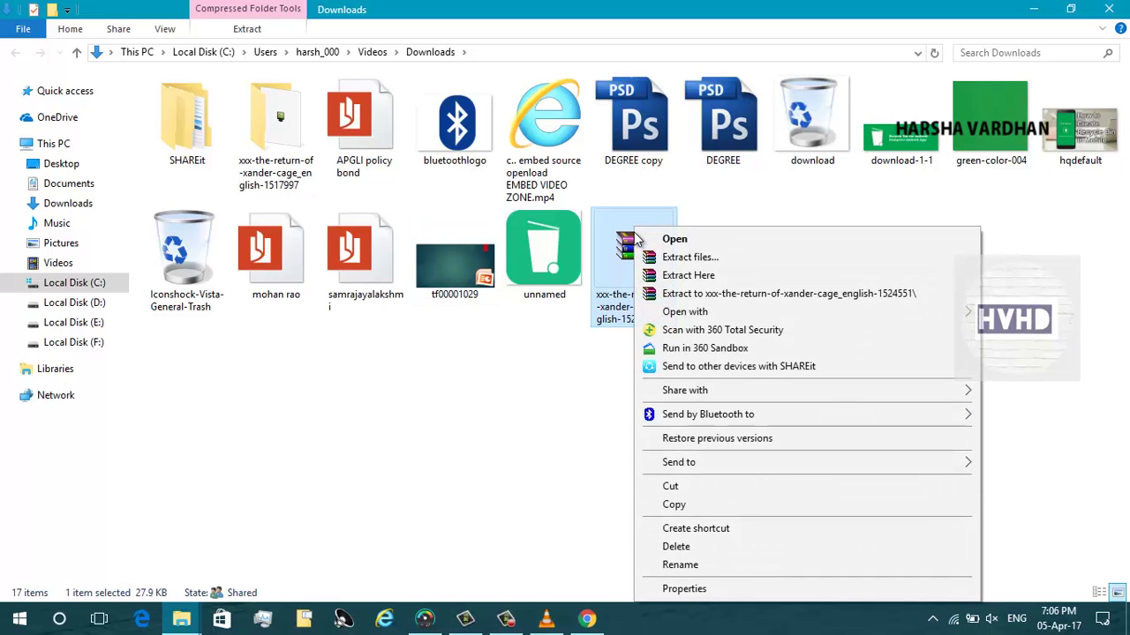
left_click(681, 255)
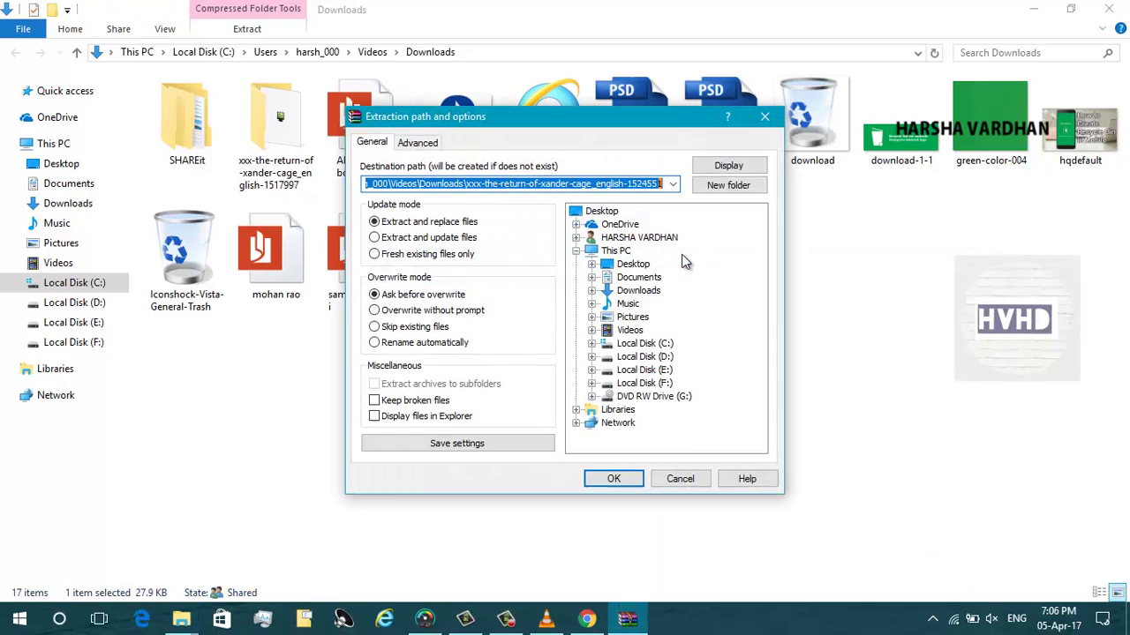
left_click(617, 482)
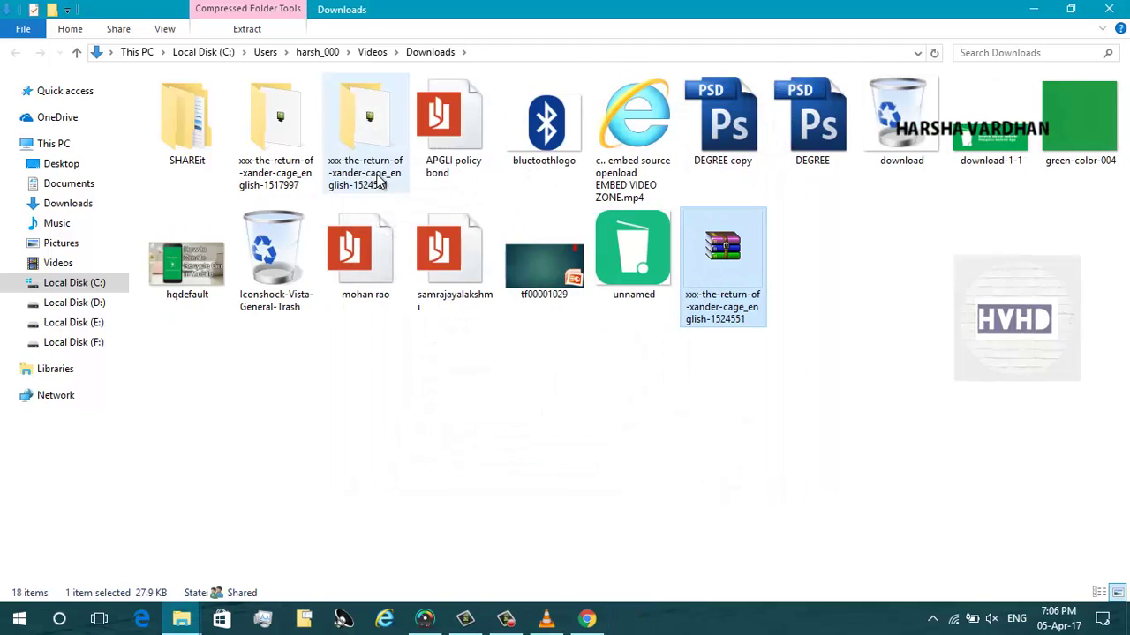
left_click(380, 181)
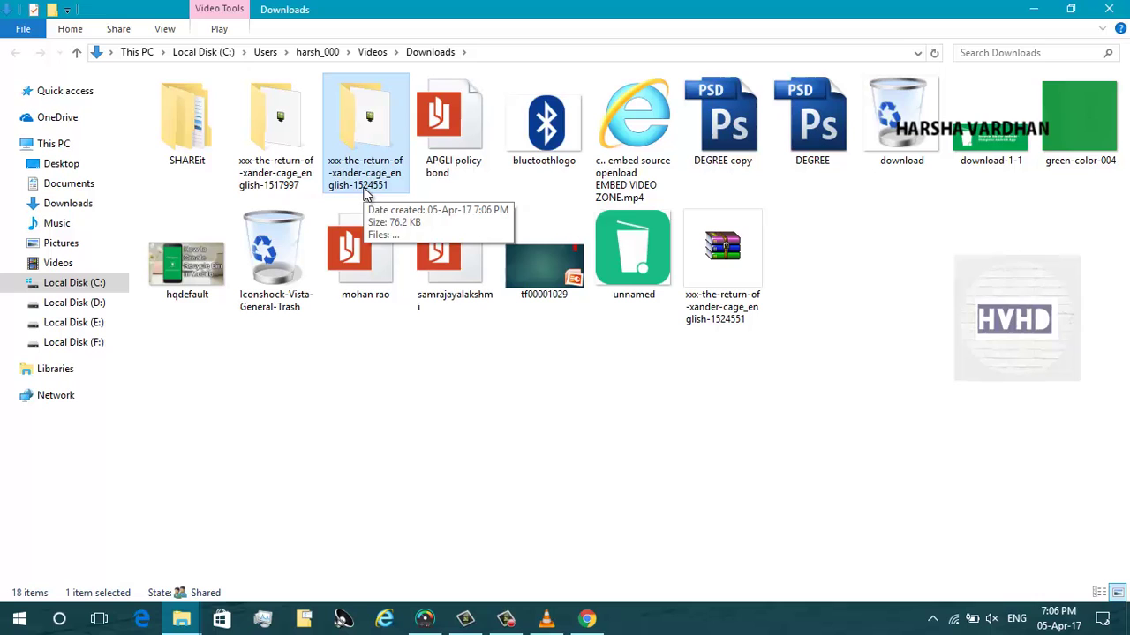
Step: Switch to VLC and add the SRT subtitle file from the xxx-the-return-of-xander-cage_english-1524551 folder in Downloads to the movie
left_click(546, 619)
right_click(536, 314)
mouse_move(600, 459)
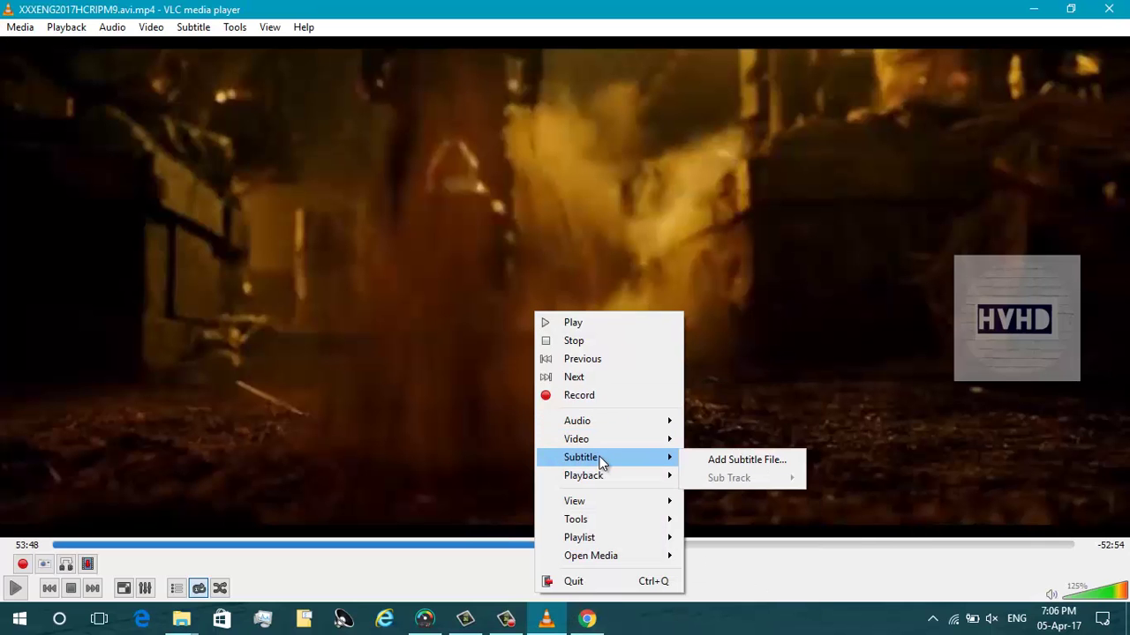
left_click(746, 459)
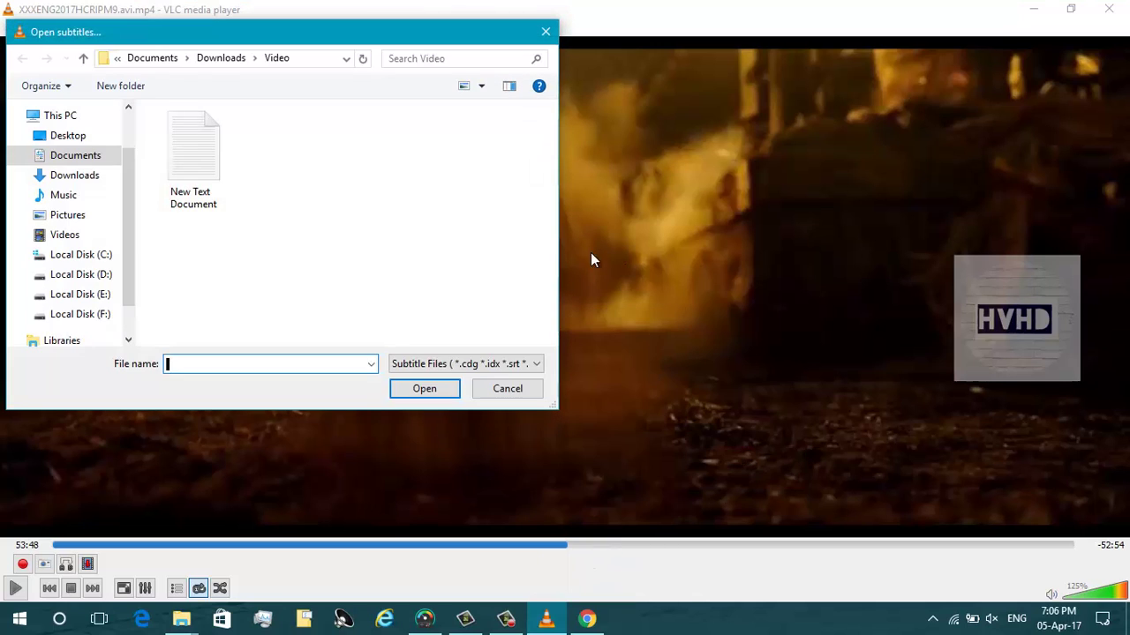
left_click(65, 181)
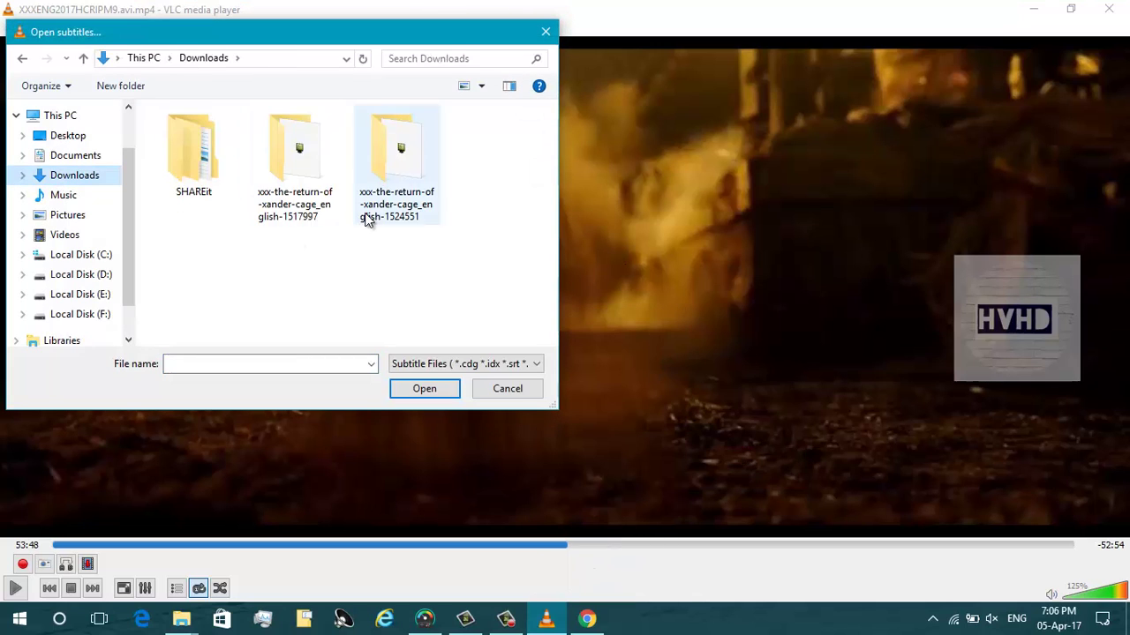
double_click(395, 173)
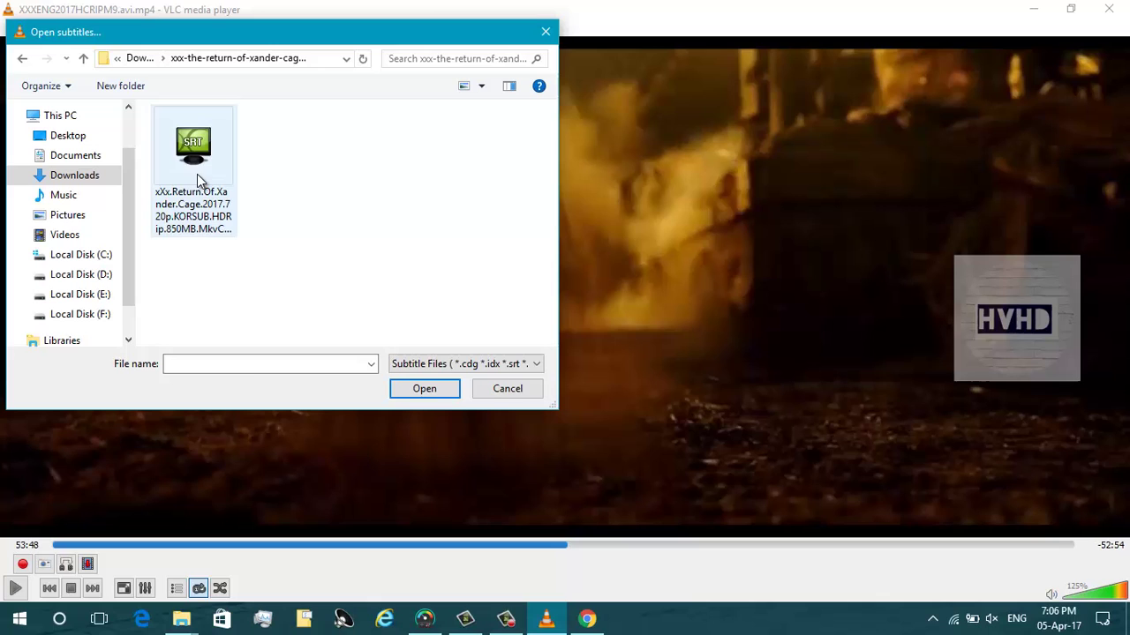
left_click(191, 173)
left_click(439, 394)
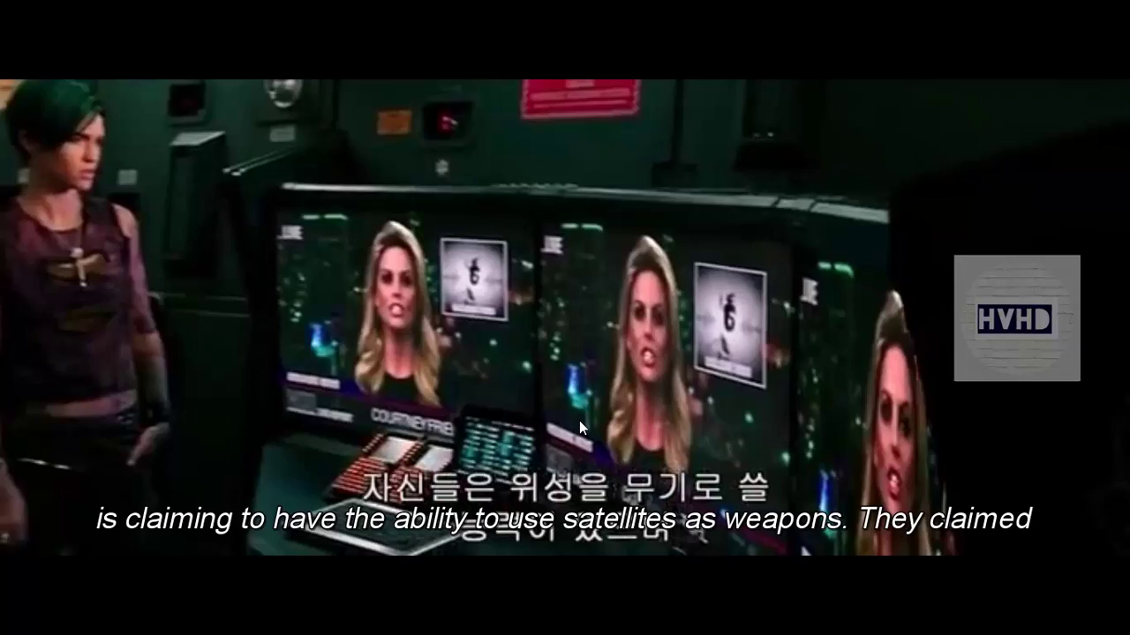
Step: Raise the system volume to 26 during movie playback
key("XF86AudioRaiseVolume")
key("XF86AudioRaiseVolume")
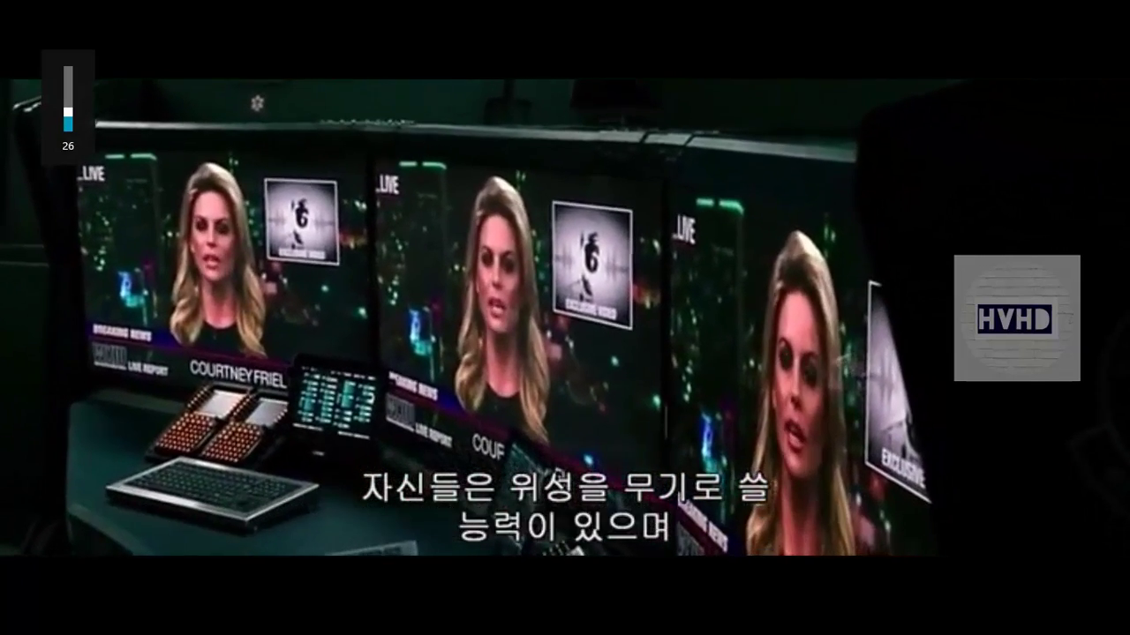